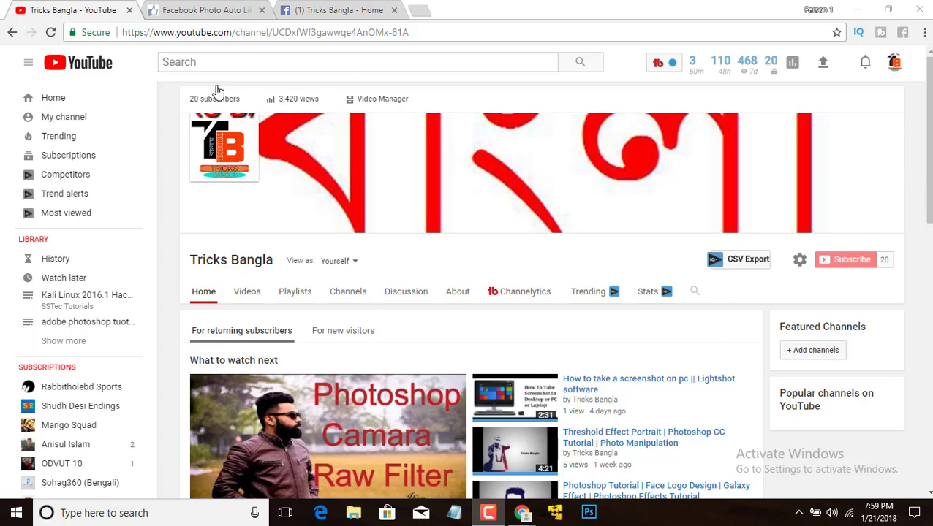
# - On the Likes Group page, request an access token from the login box, then return to Facebook
pyautogui.click(188, 11)
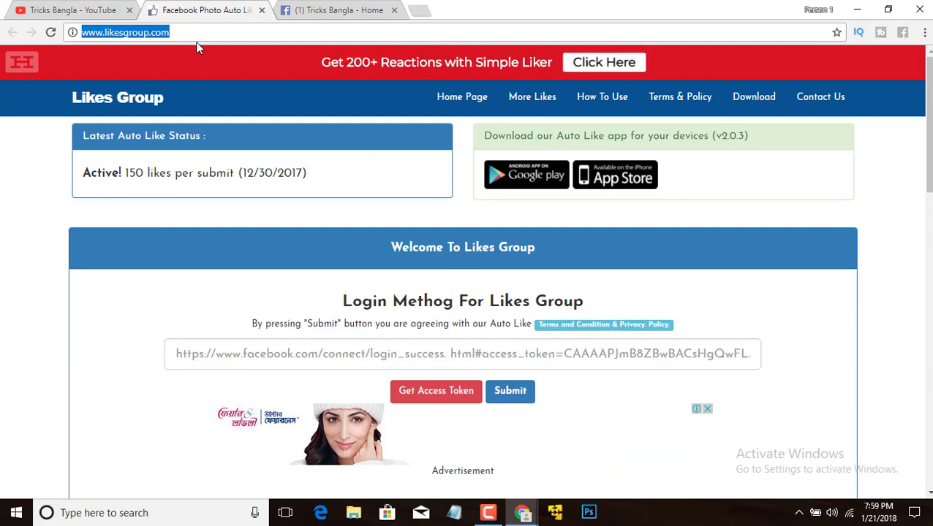
pyautogui.scroll(-1, 451, 290)
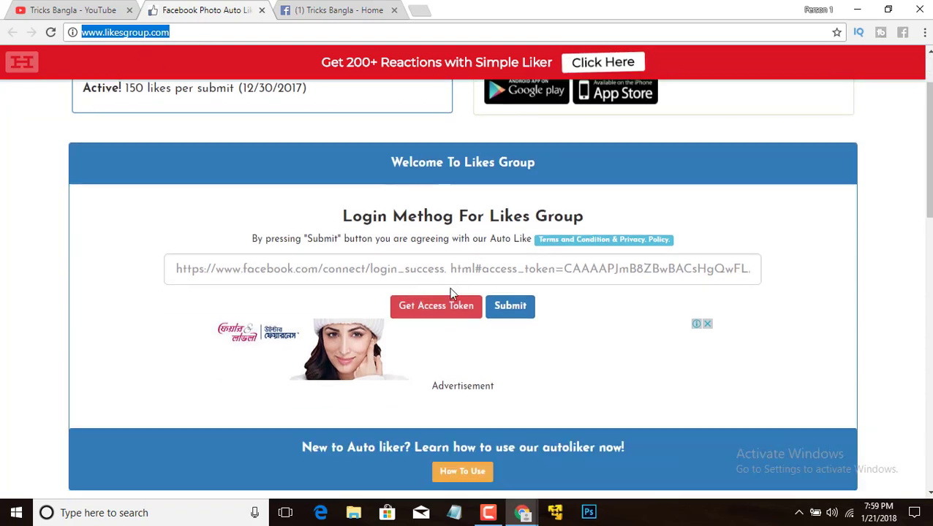
pyautogui.scroll(-1, 449, 291)
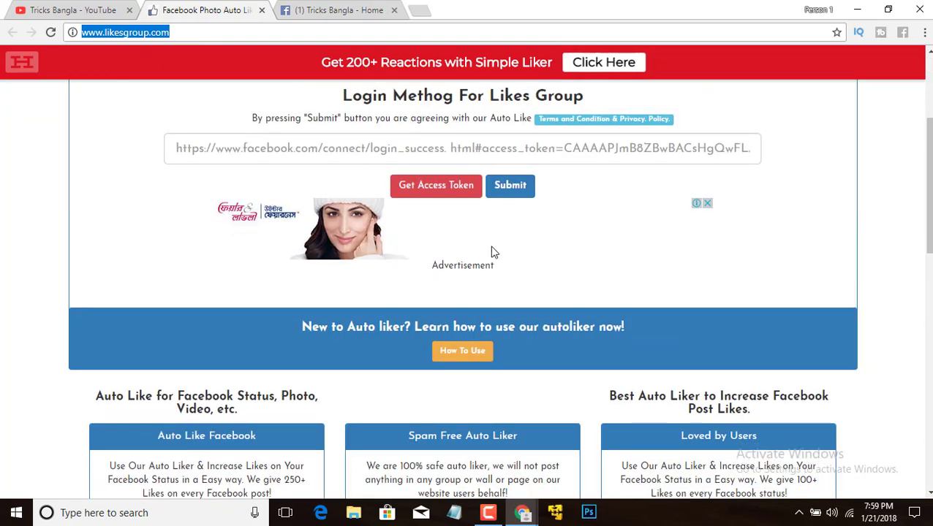
pyautogui.click(460, 192)
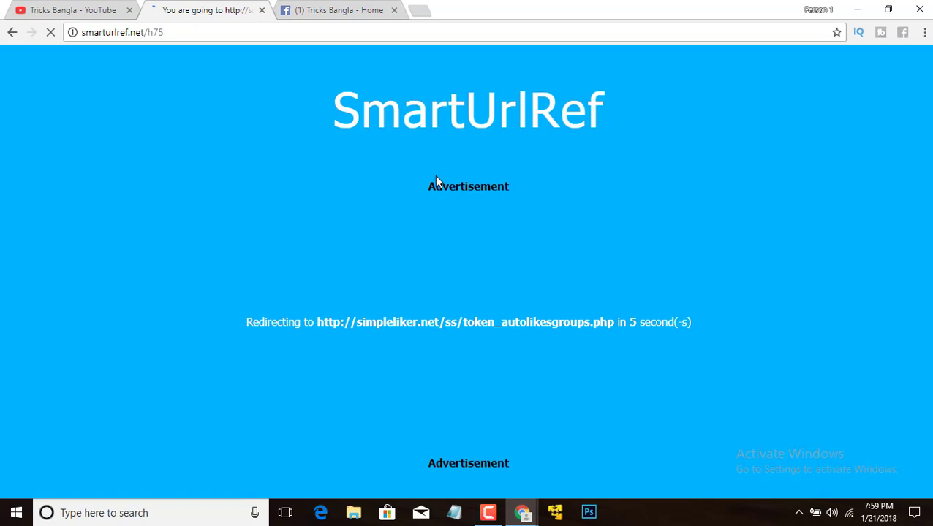
pyautogui.click(338, 10)
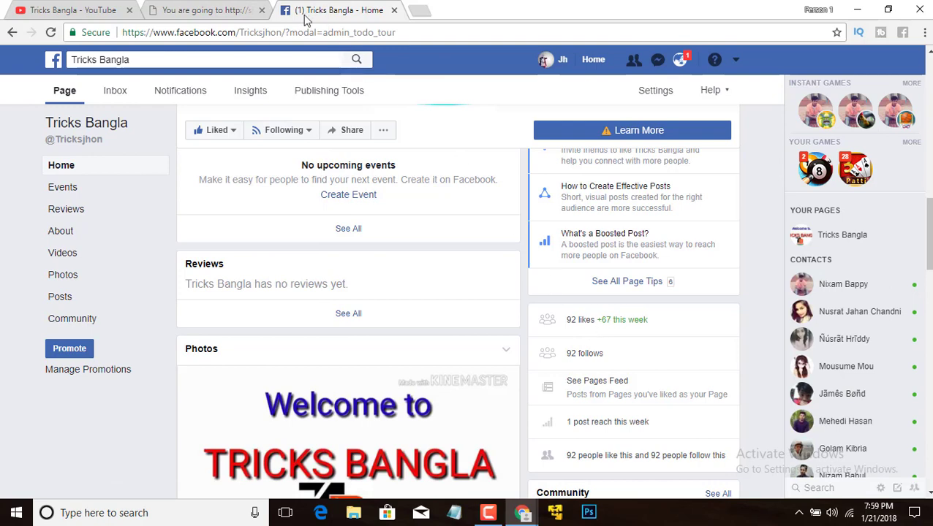
# - Go back to the SmartUrlRef redirect page and continue through to the AutoLikesGroups Access Token Generator
pyautogui.click(207, 10)
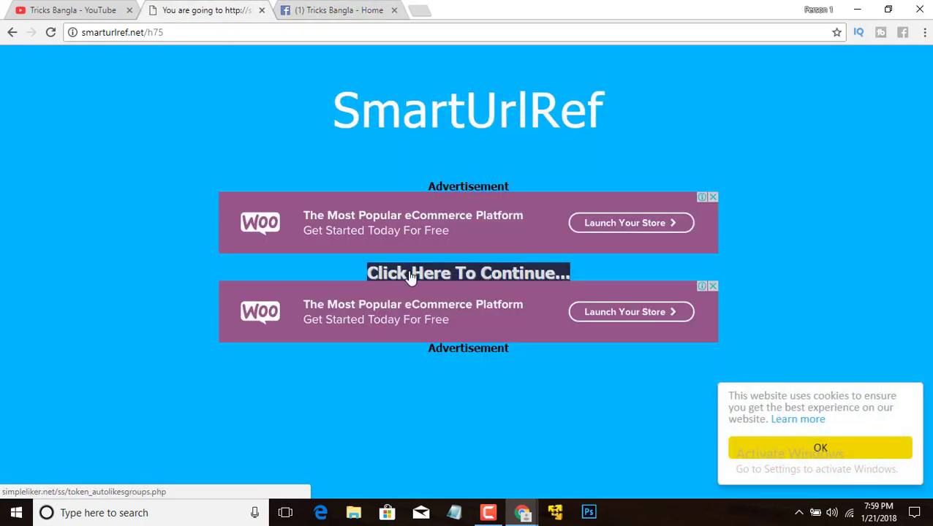
pyautogui.click(461, 278)
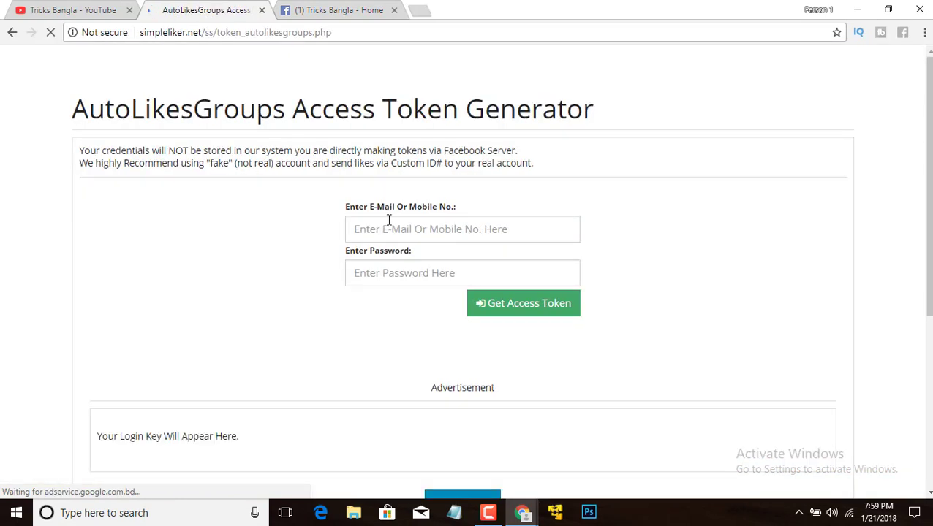
# - Begin entering the account's mobile number in the E-Mail Or Mobile No. login field
pyautogui.click(390, 229)
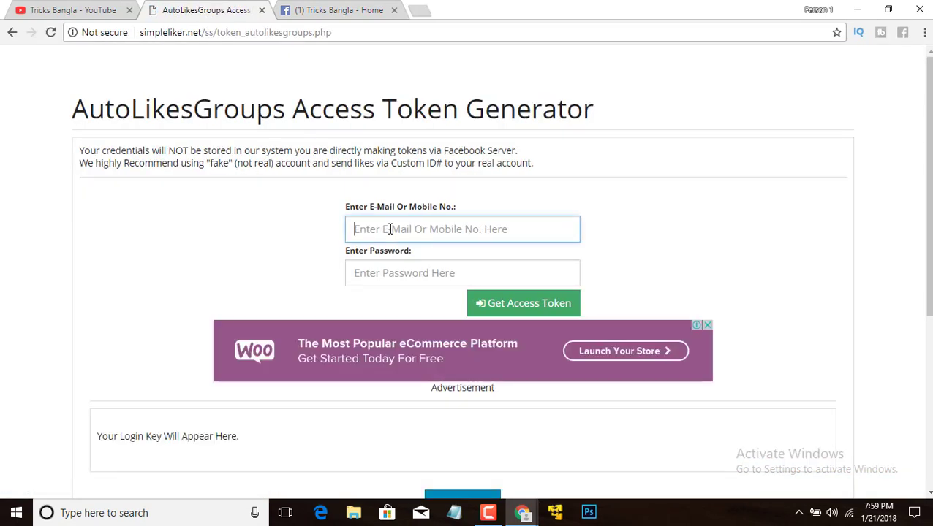
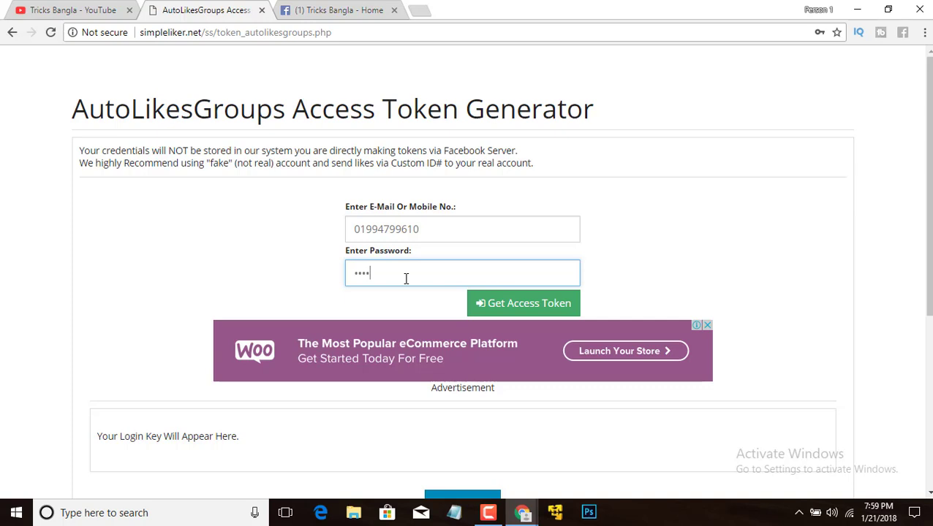
# - Clear the partly entered Password field and type the account password again
pyautogui.press('BackSpace')
pyautogui.press('BackSpace')
pyautogui.press('BackSpace')
pyautogui.write('•')
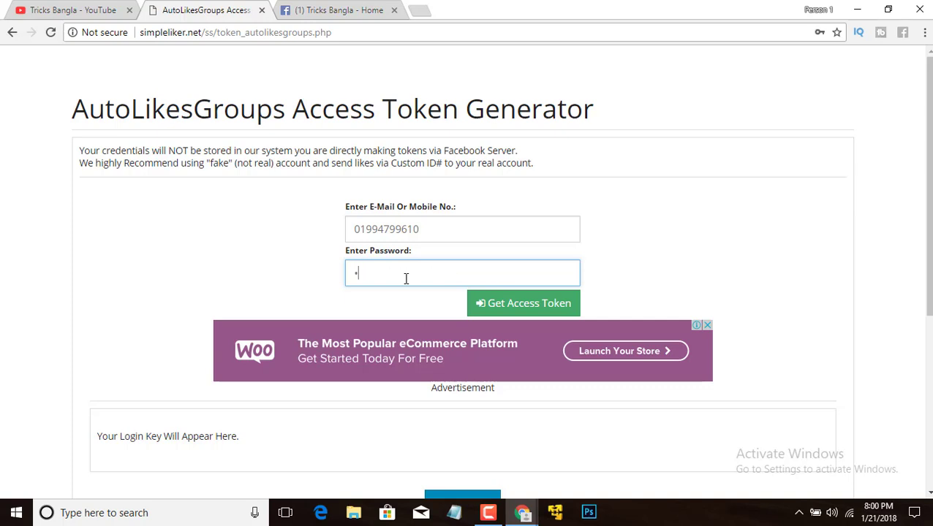
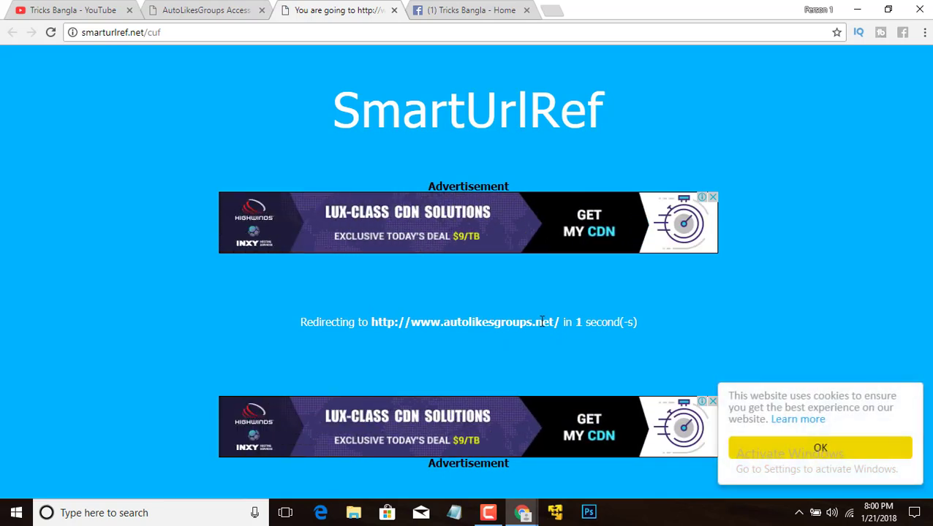
# - Continue past the redirect to the Likes Group login page and select its access-token field
pyautogui.click(458, 276)
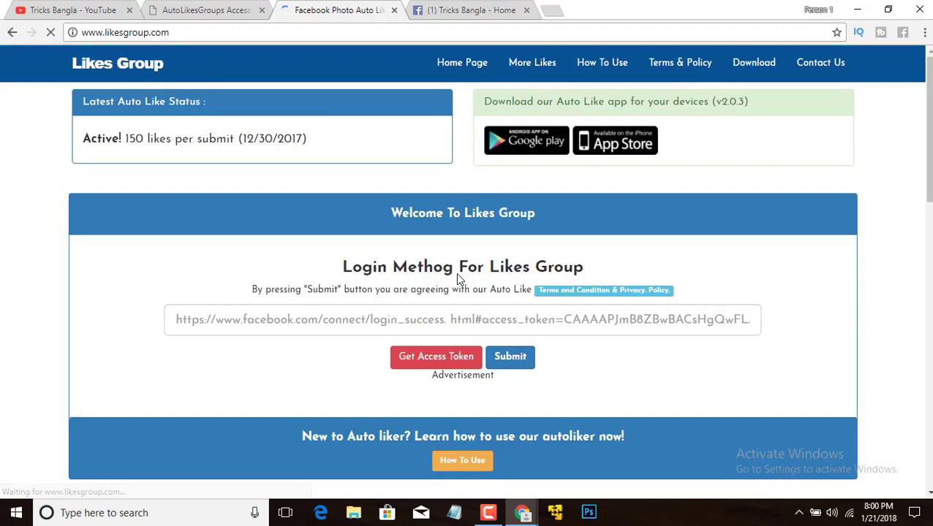
pyautogui.click(431, 320)
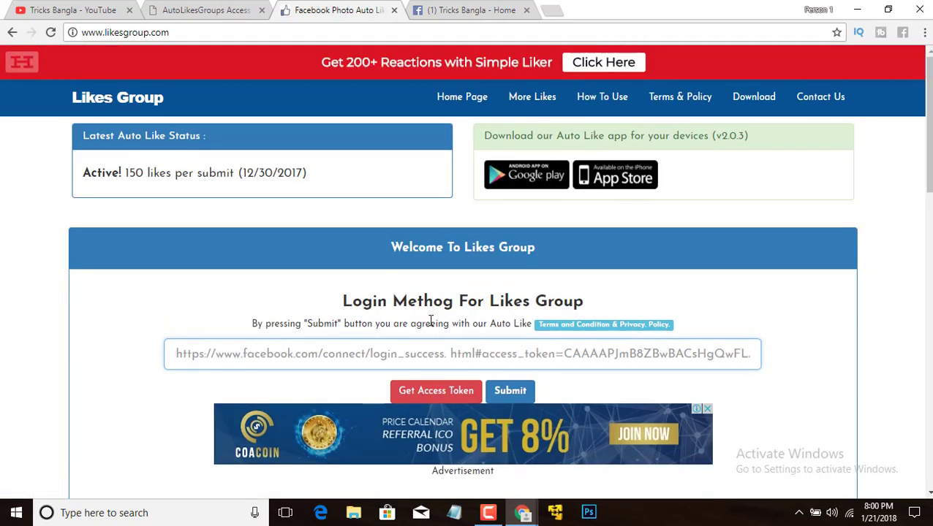
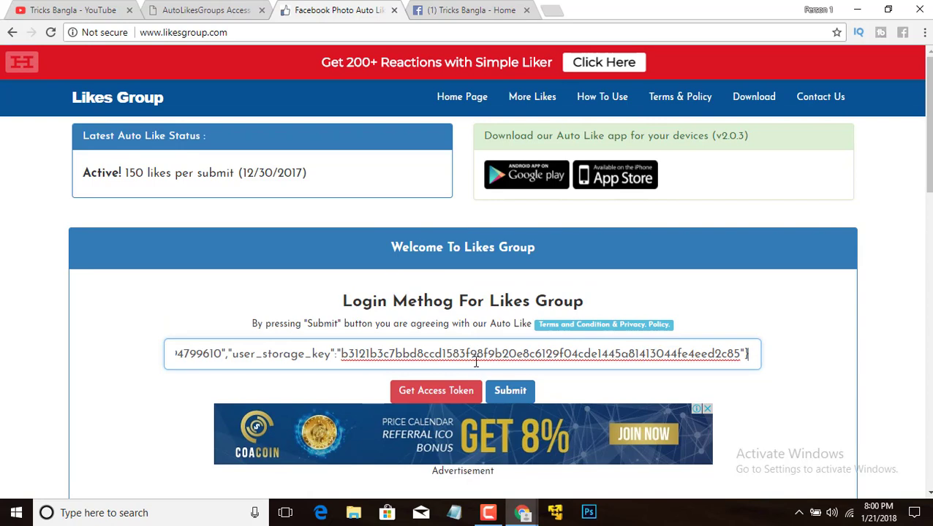
# - Log in to Likes Group with the pasted Facebook access token and scroll to the services list
pyautogui.scroll(-1, 475, 361)
pyautogui.click(510, 322)
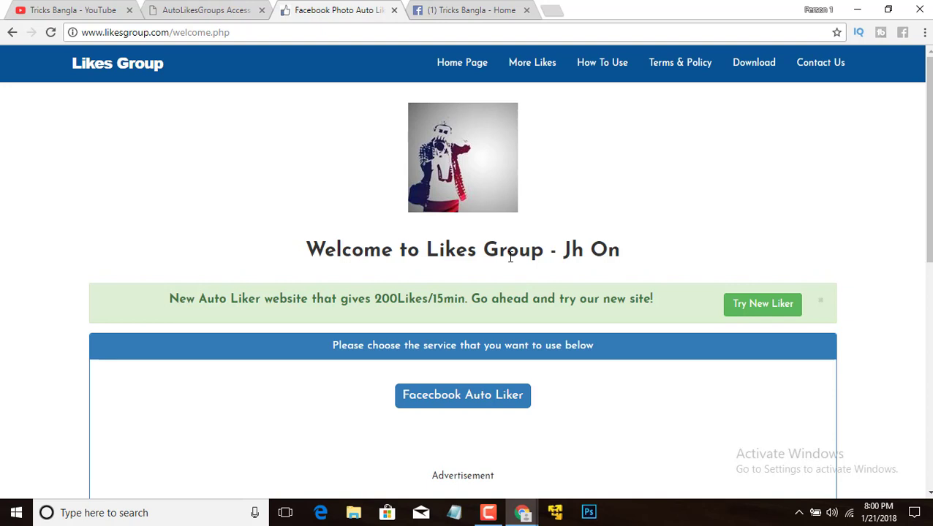
pyautogui.scroll(-1, 512, 261)
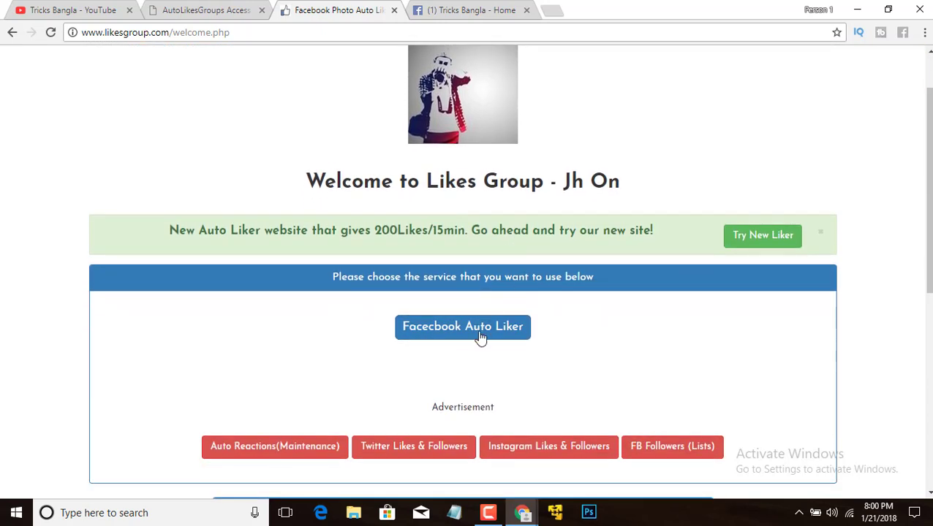
# - Choose Facebook Auto Liker, then Custom Liker, continuing past both redirect pages
pyautogui.click(455, 334)
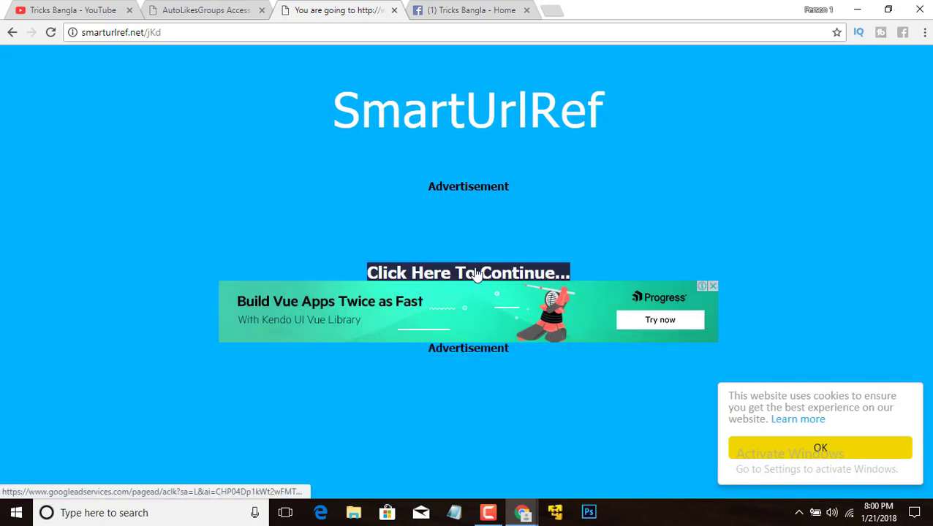
pyautogui.click(475, 274)
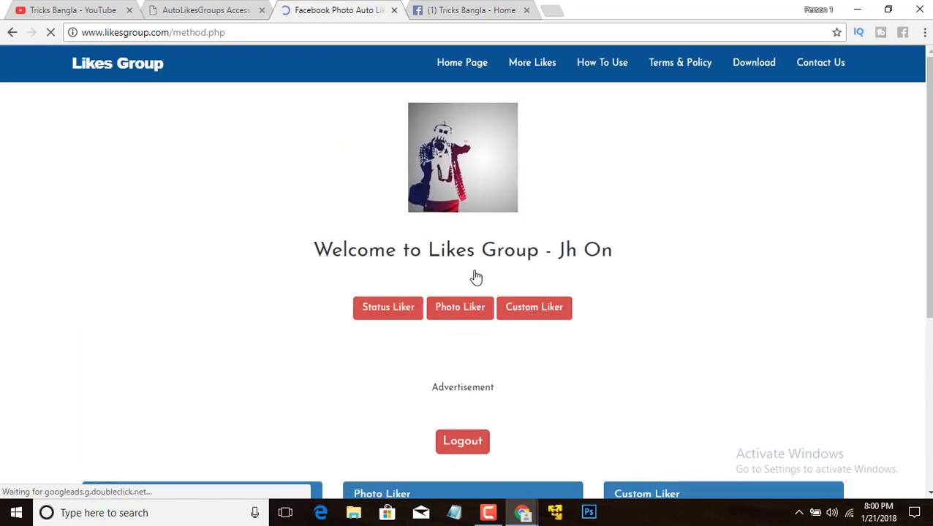
pyautogui.click(533, 313)
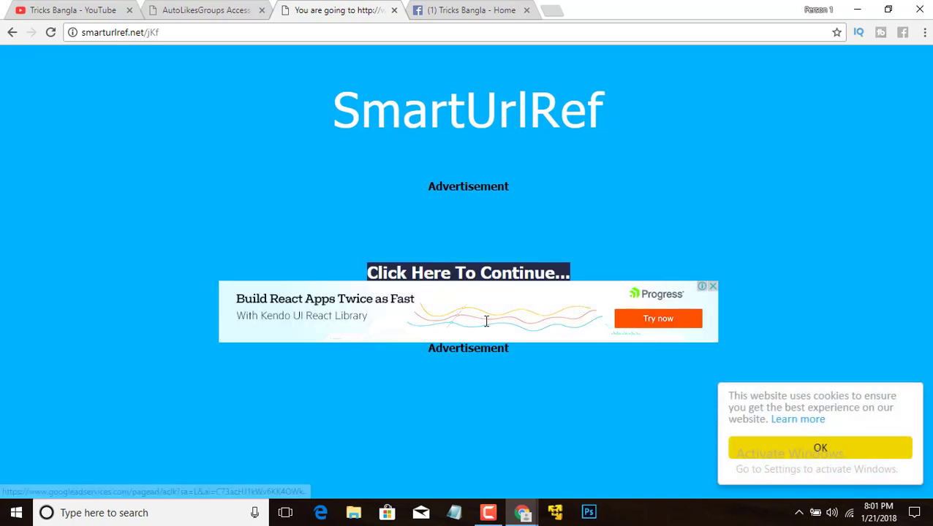
pyautogui.click(479, 277)
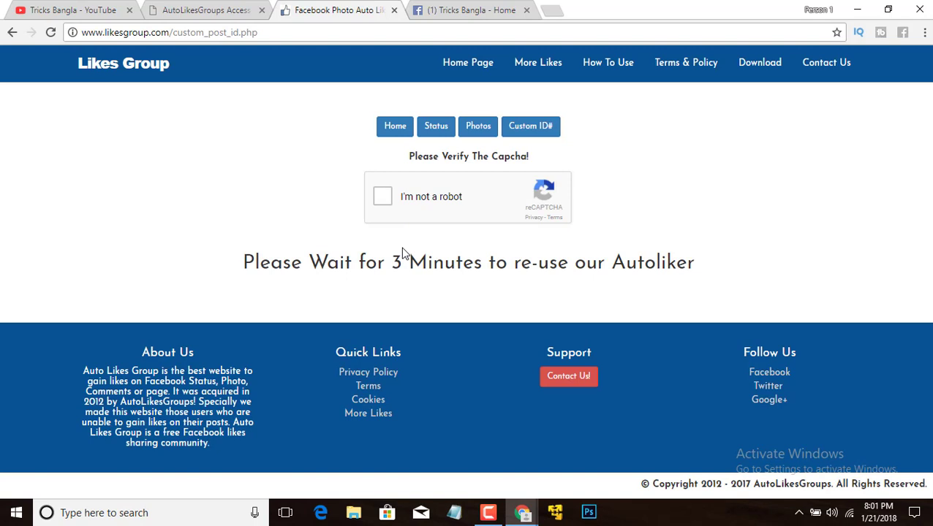
# - Pass the 'I'm not a robot' reCAPTCHA to reveal the Post-ID form, then go to the Tricks Bangla tab
pyautogui.click(382, 197)
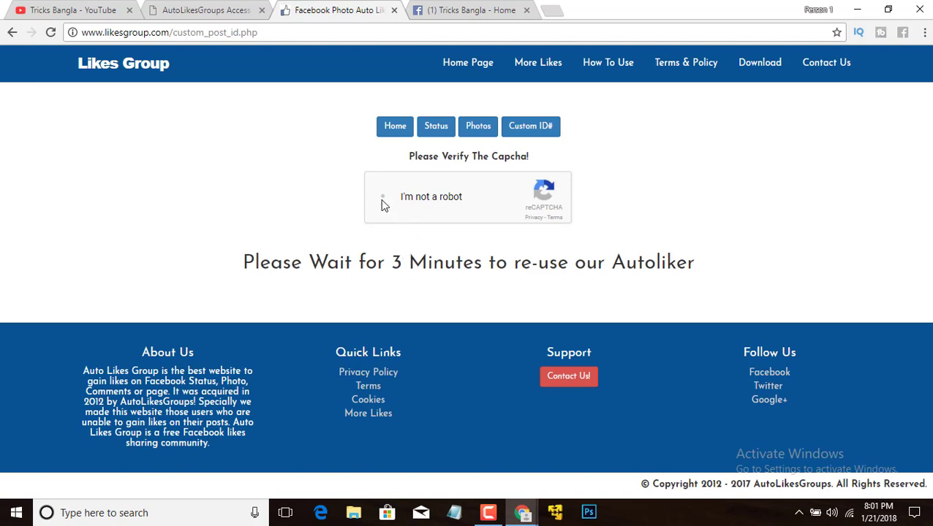
pyautogui.click(495, 515)
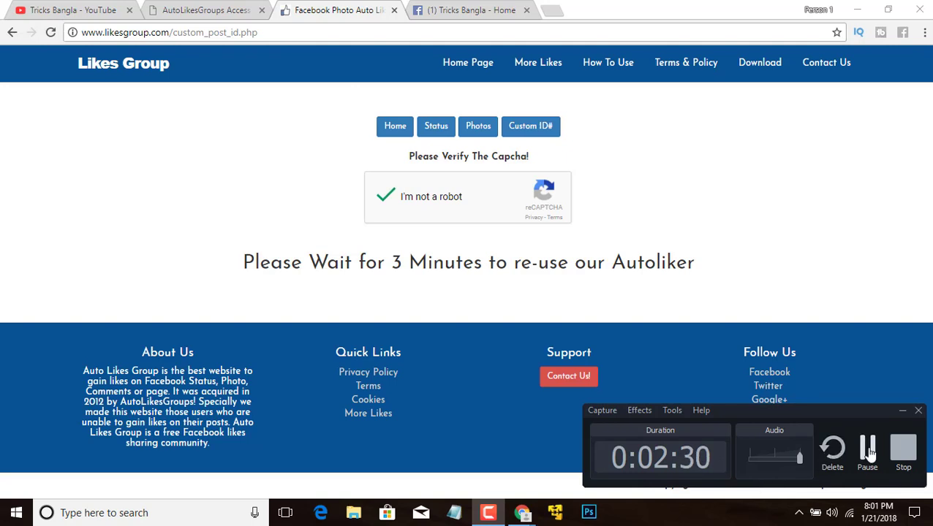
pyautogui.click(867, 449)
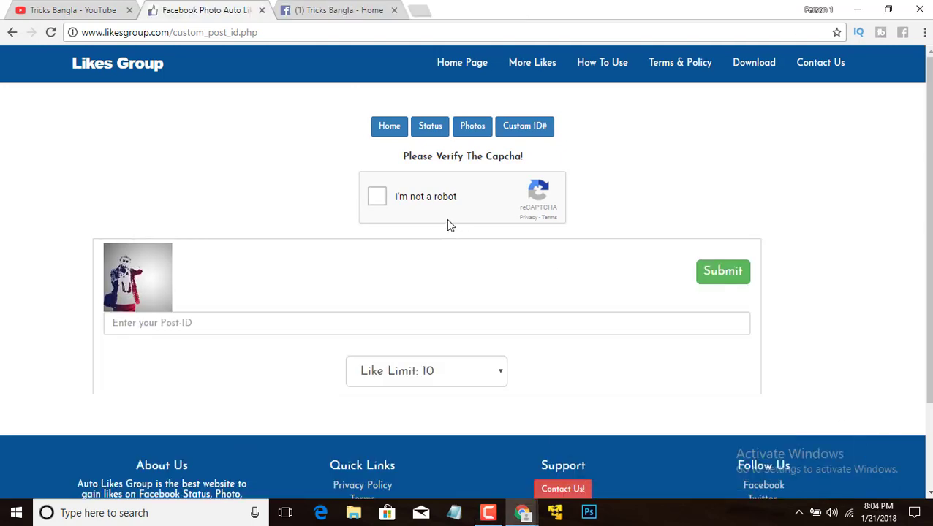
pyautogui.click(377, 199)
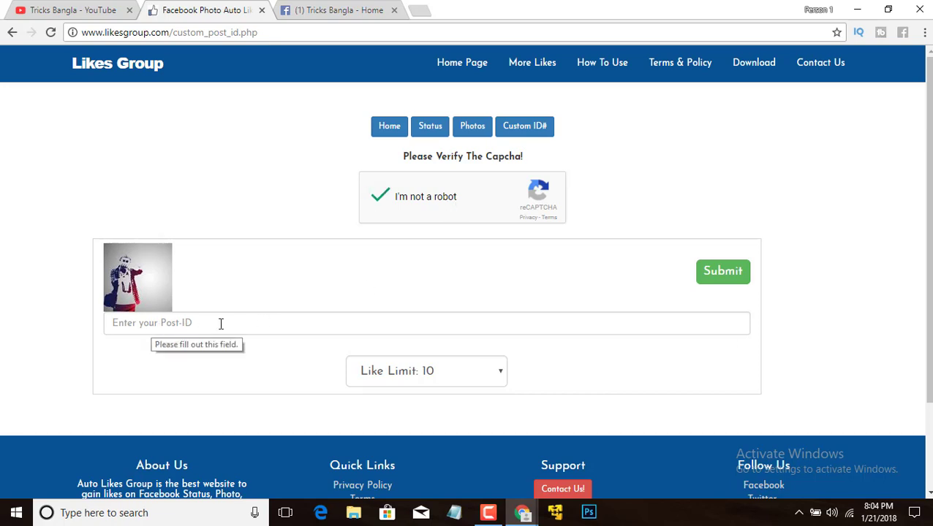
pyautogui.click(360, 11)
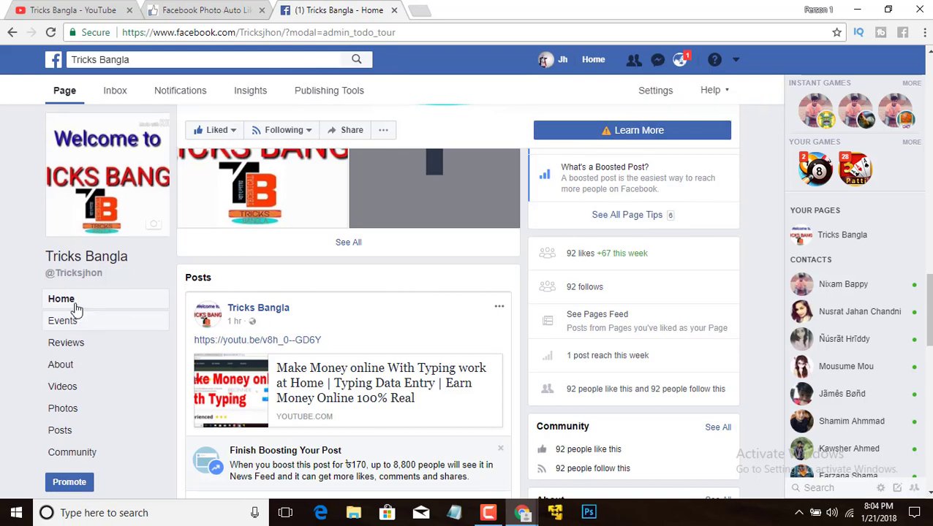
# - Copy the Tricks Bangla Page ID from the page's About section
pyautogui.click(74, 368)
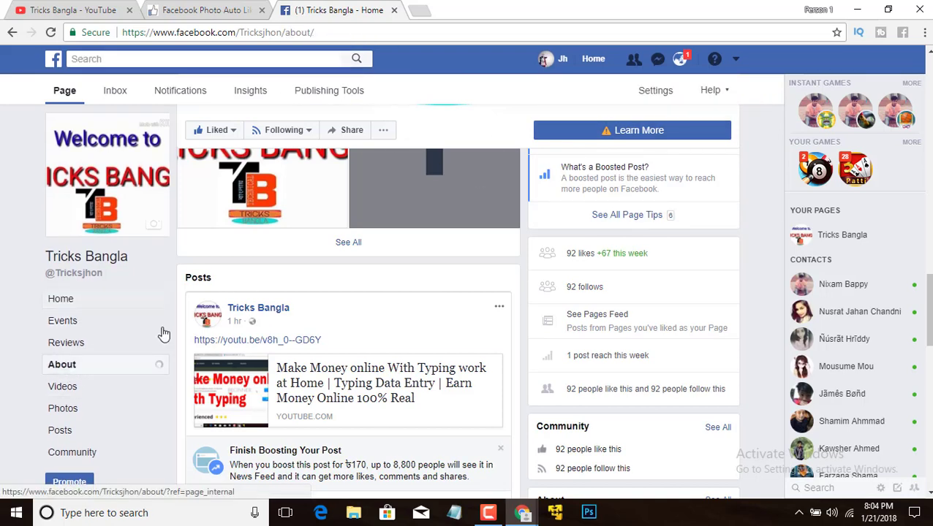
pyautogui.scroll(-6, 467, 358)
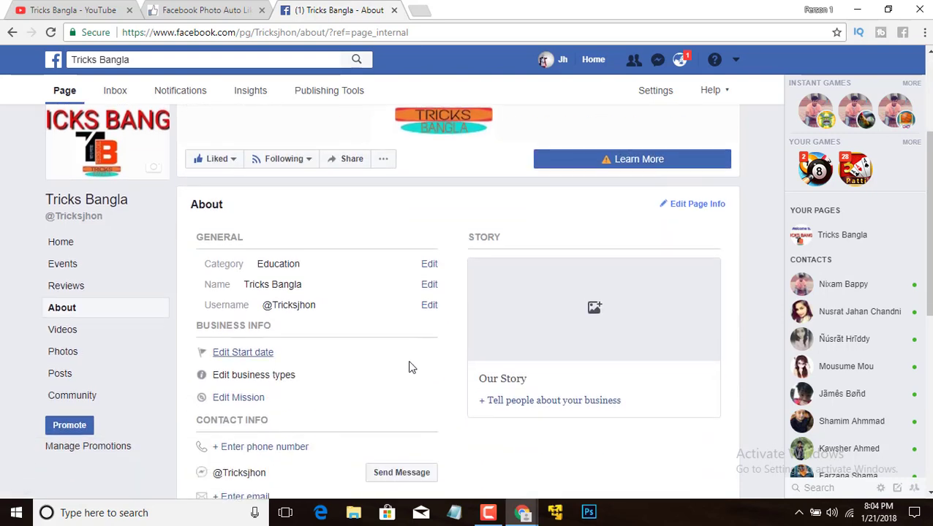
pyautogui.scroll(-3, 351, 380)
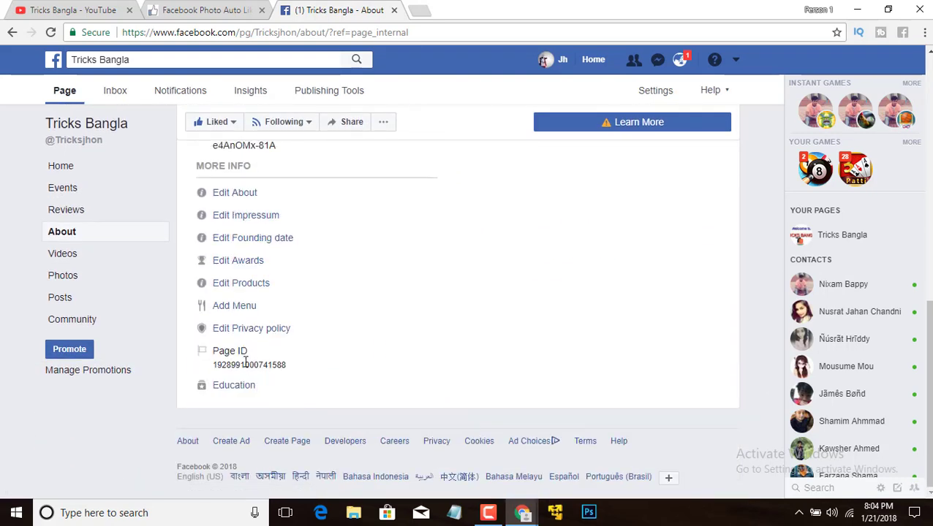
pyautogui.moveTo(286, 364); pyautogui.dragTo(221, 365)
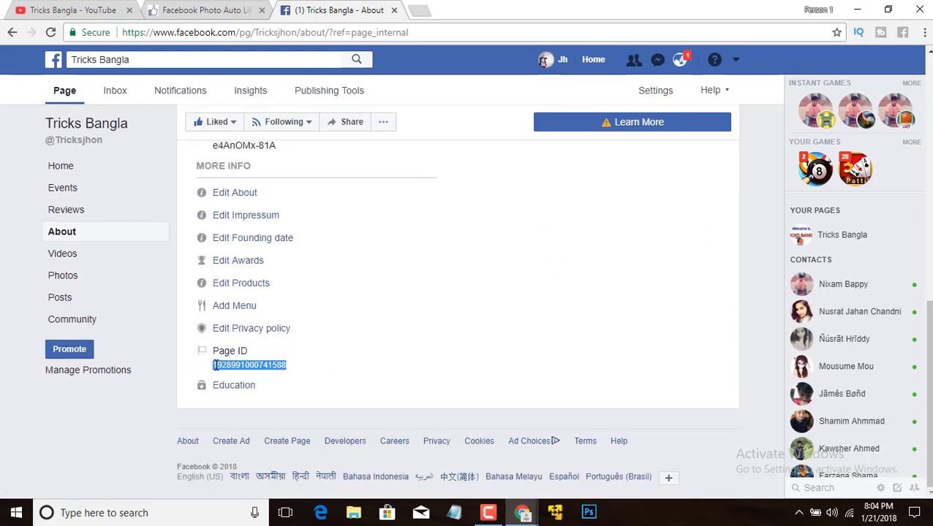
pyautogui.rightClick(215, 365)
pyautogui.click(239, 375)
# - Paste the Page ID into the Post-ID field, set Like Limit to 100, and submit
pyautogui.click(218, 10)
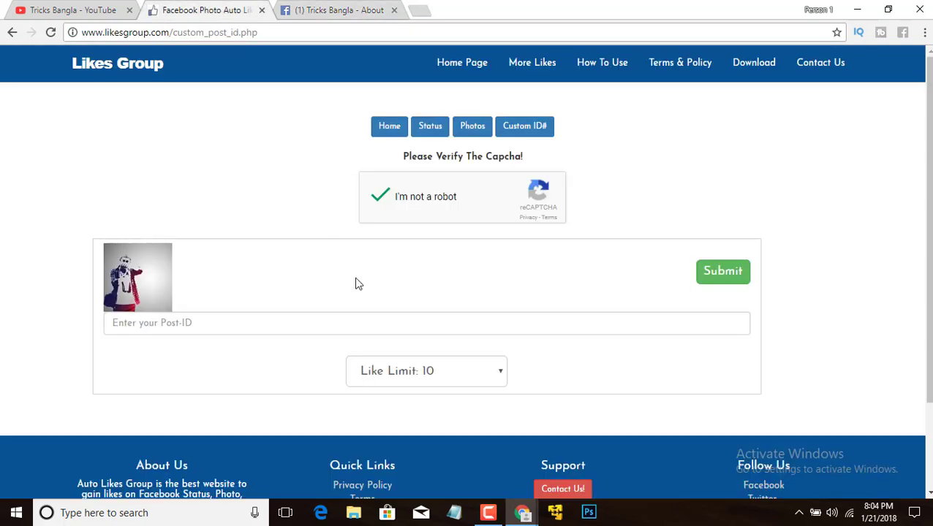
pyautogui.rightClick(328, 322)
pyautogui.click(378, 217)
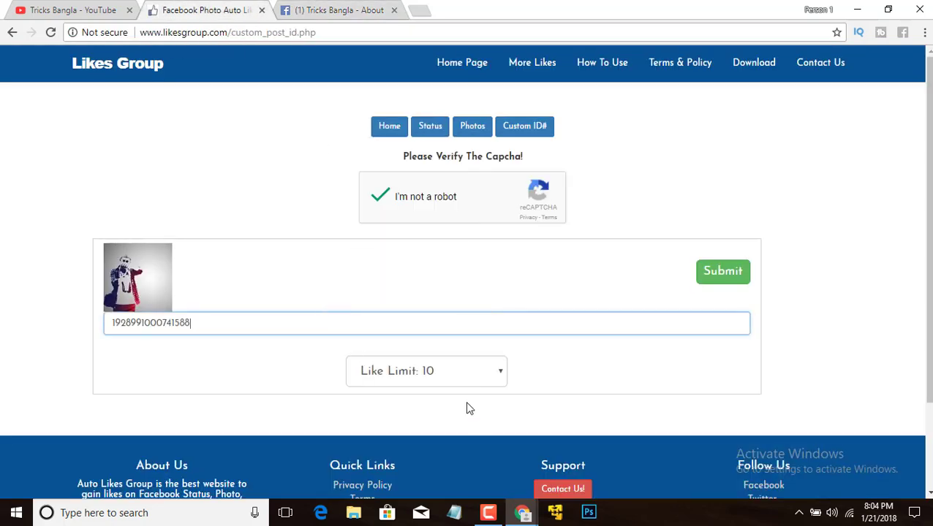
pyautogui.click(443, 386)
pyautogui.click(424, 347)
pyautogui.scroll(-2, 511, 391)
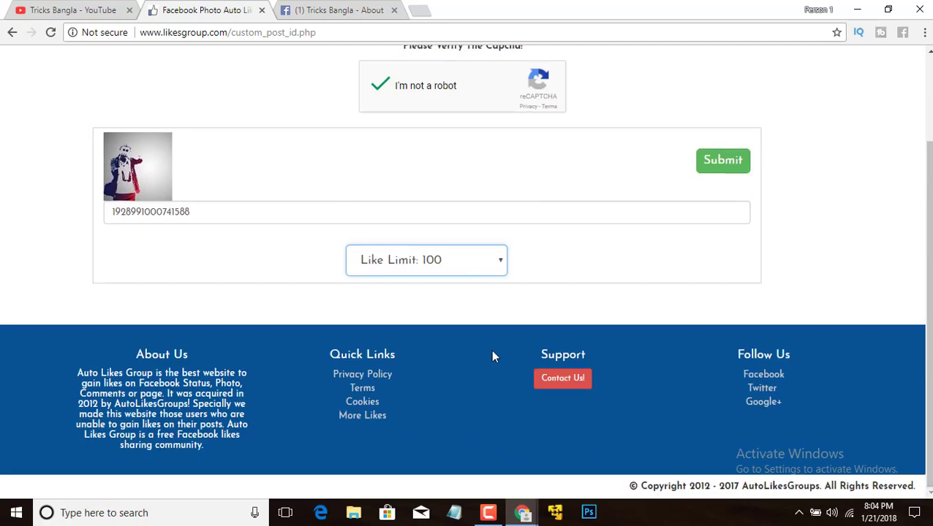
pyautogui.scroll(2, 696, 216)
pyautogui.click(724, 276)
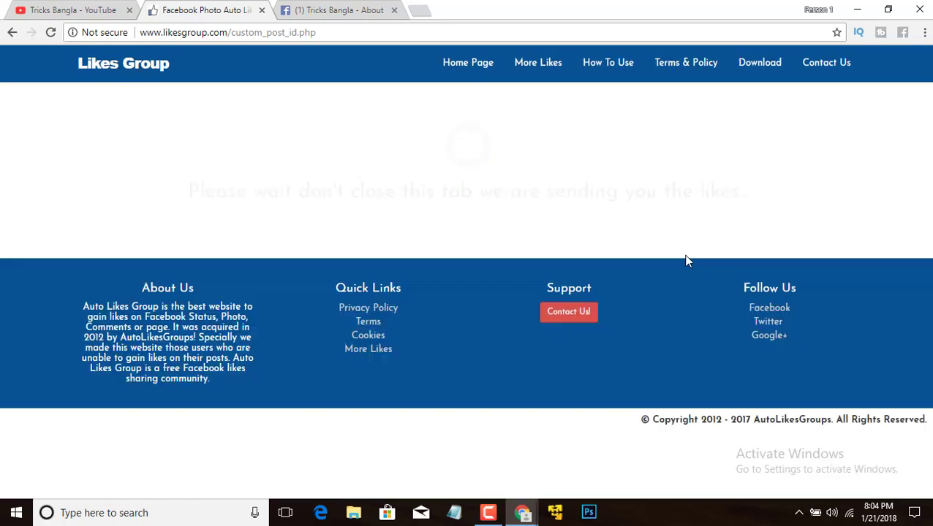
# - Continue past the Likes Group redirect to the 'Work is done! Likes has been send.' confirmation
pyautogui.click(320, 8)
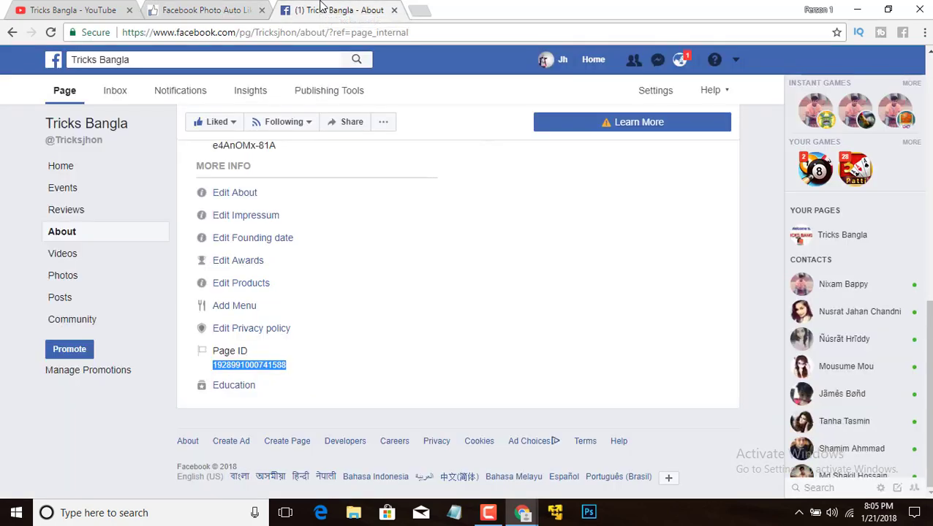
pyautogui.scroll(2, 191, 162)
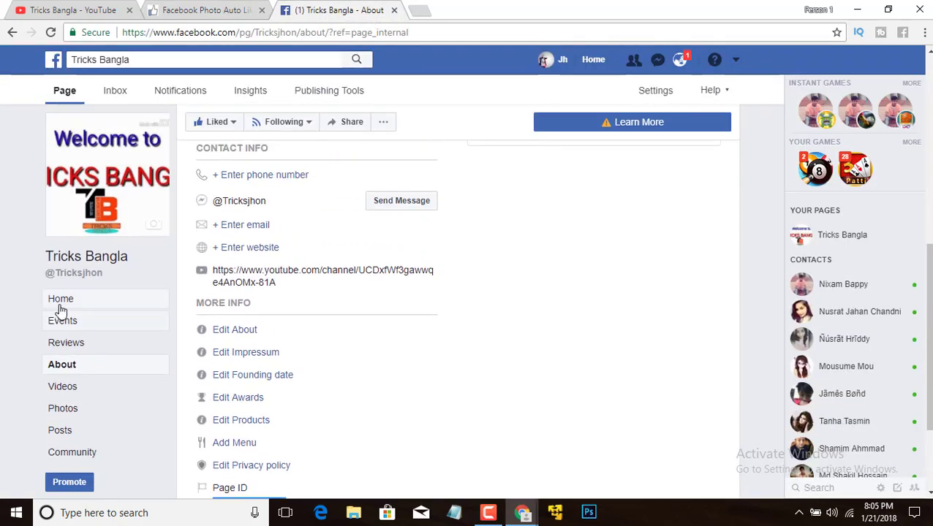
pyautogui.click(61, 300)
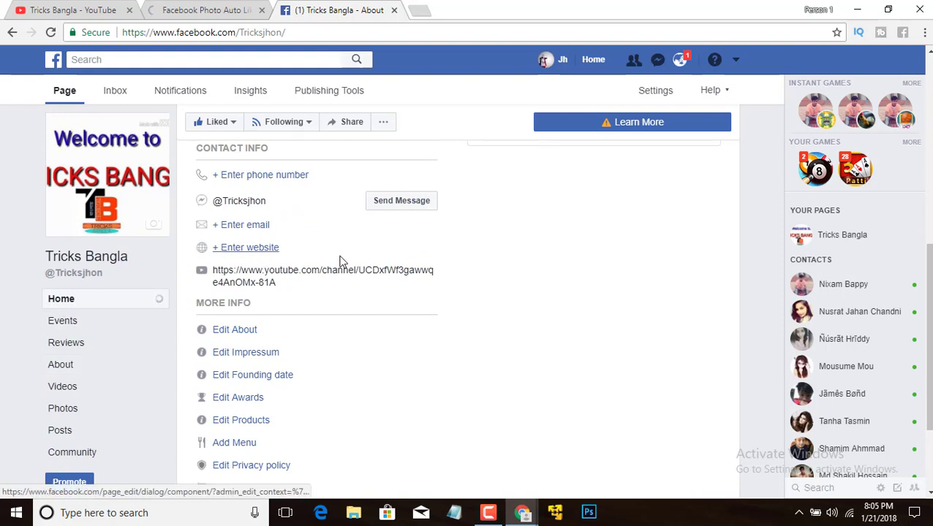
pyautogui.click(227, 10)
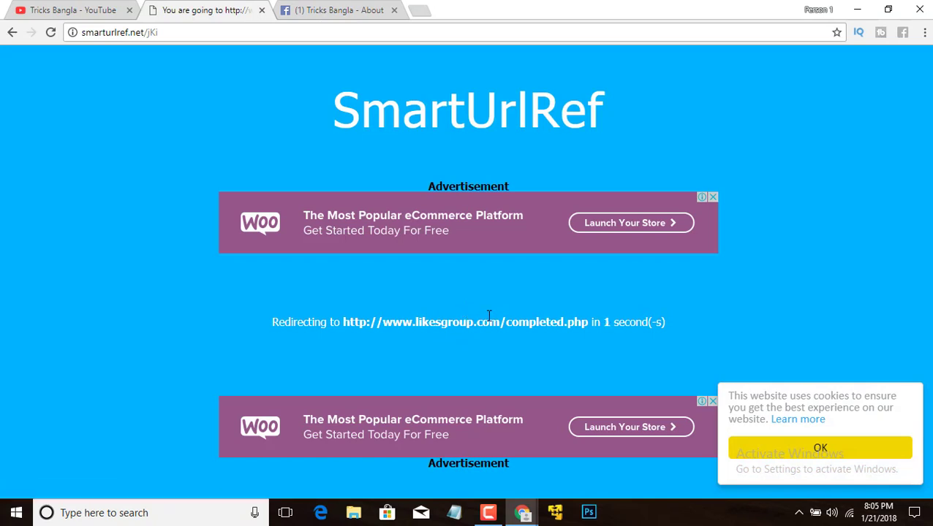
pyautogui.click(463, 276)
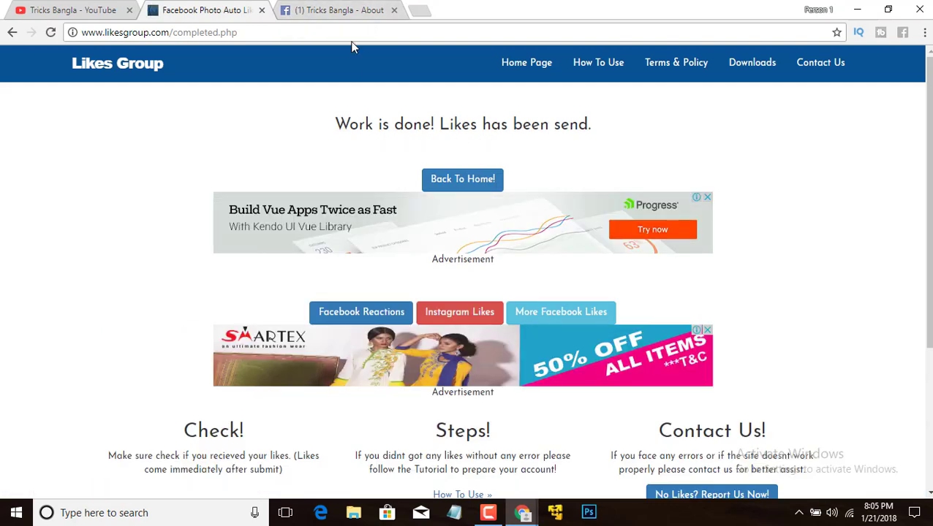
pyautogui.click(340, 13)
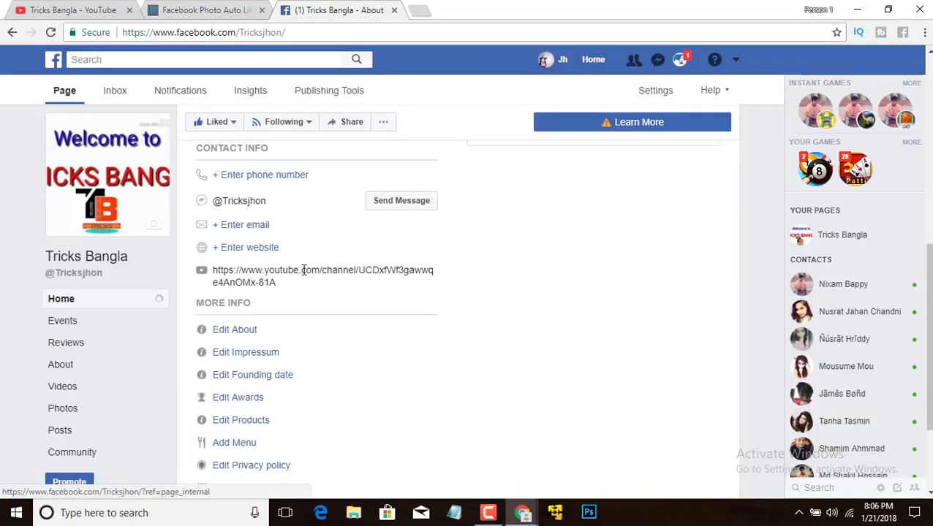
# - Reload the Tricks Bangla page and scroll down to check the likes count now reads 189
pyautogui.scroll(5, 310, 270)
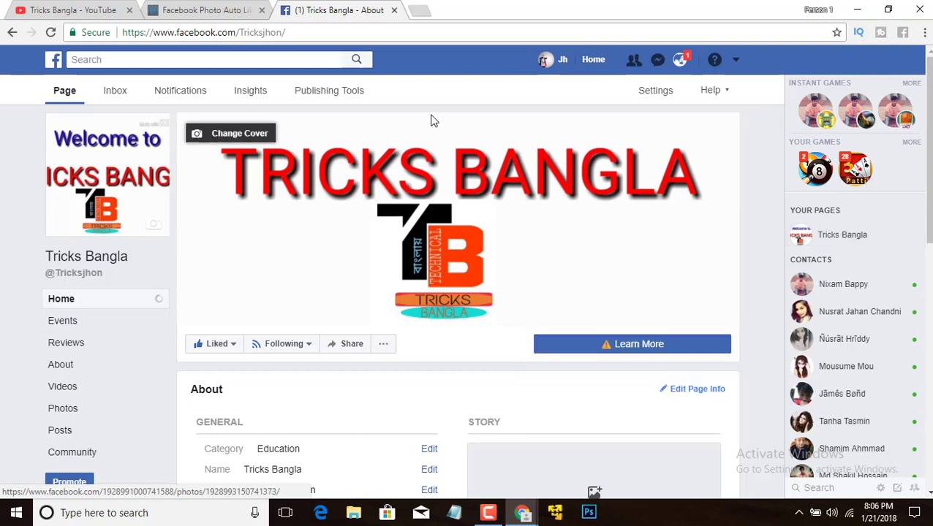
pyautogui.scroll(-2, 437, 241)
pyautogui.scroll(2, 84, 98)
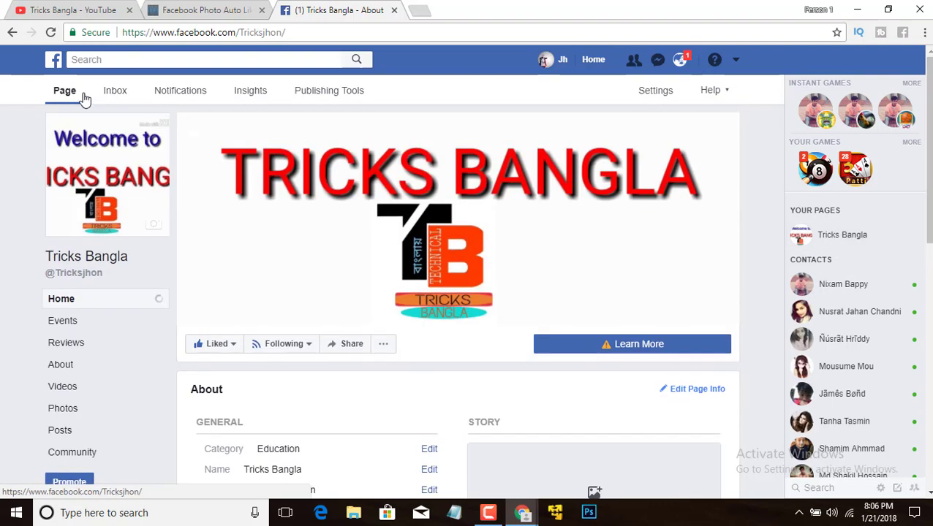
pyautogui.click(48, 38)
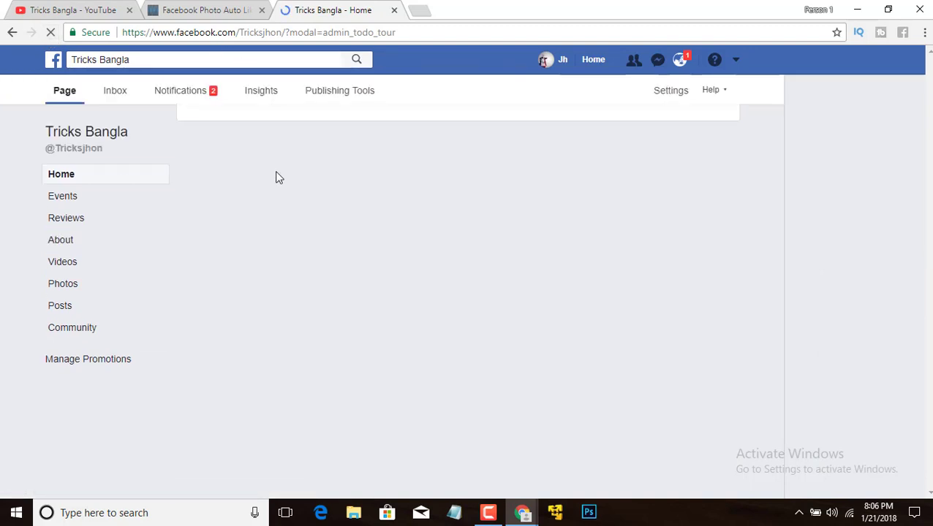
pyautogui.scroll(-7, 576, 438)
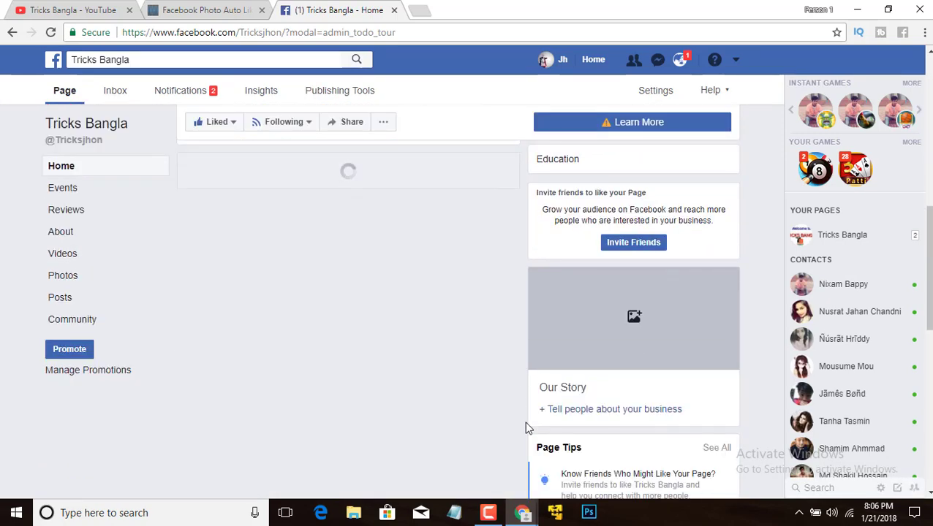
pyautogui.scroll(-4, 525, 423)
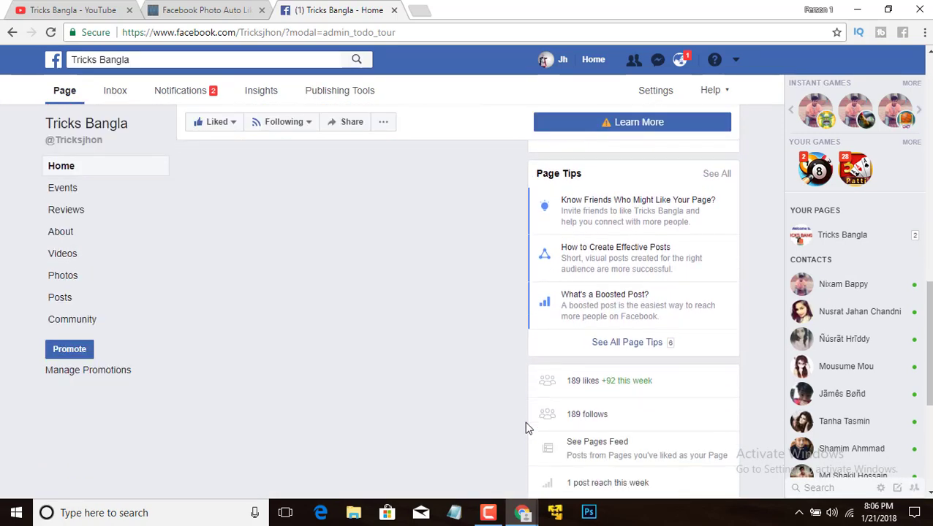